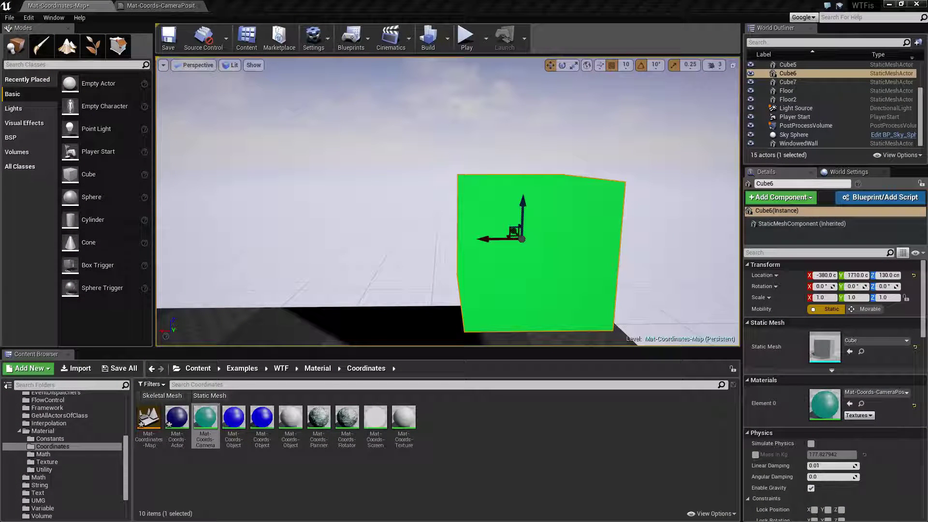
Examine how Mat-Coords-CameraPositionWS divides Camera Position by 2048 into Emissive Color, and search the available nodes for camera.
right_click_drag(497, 263, 502, 266)
right_click_drag(411, 259, 498, 263)
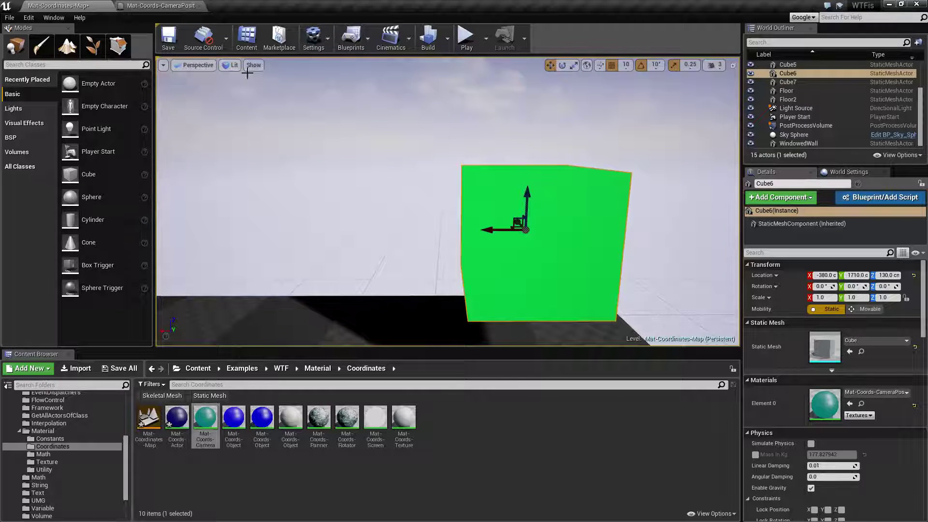
left_click(161, 5)
right_click_drag(260, 158, 342, 228)
right_click(352, 136)
type("camera")
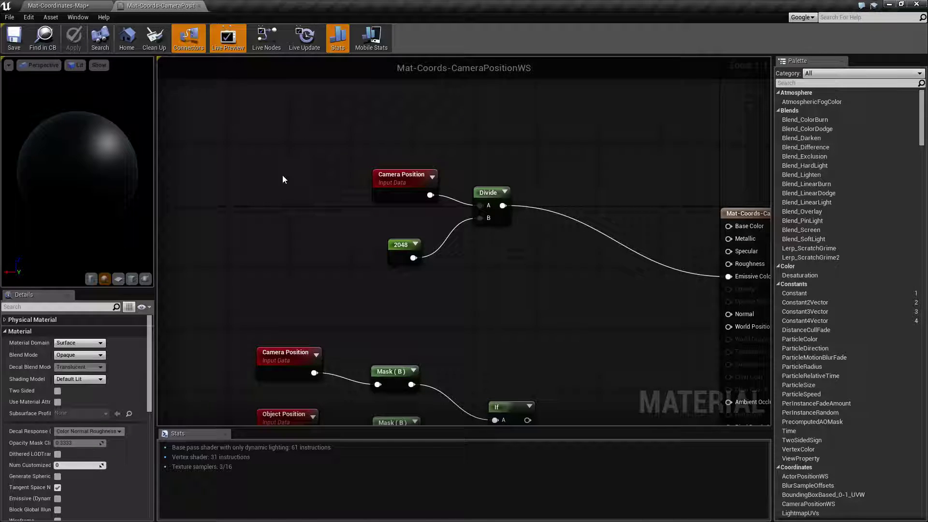
right_click_drag(345, 165, 351, 185)
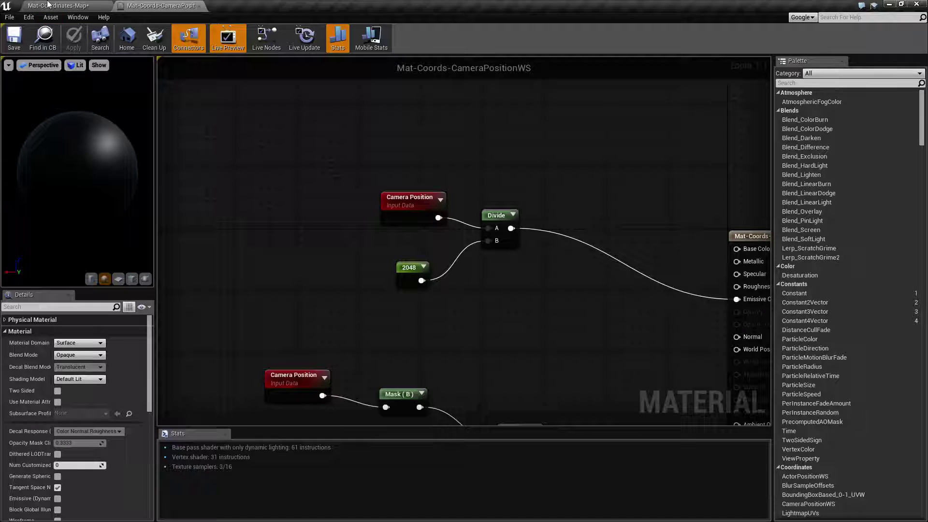
right_click_drag(393, 194, 350, 156)
left_click_drag(302, 126, 443, 257)
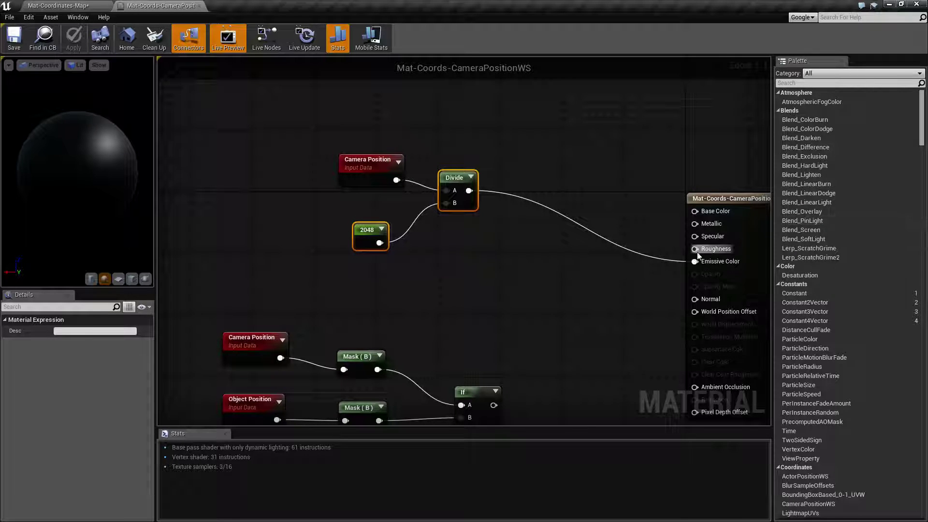
left_click(9, 38)
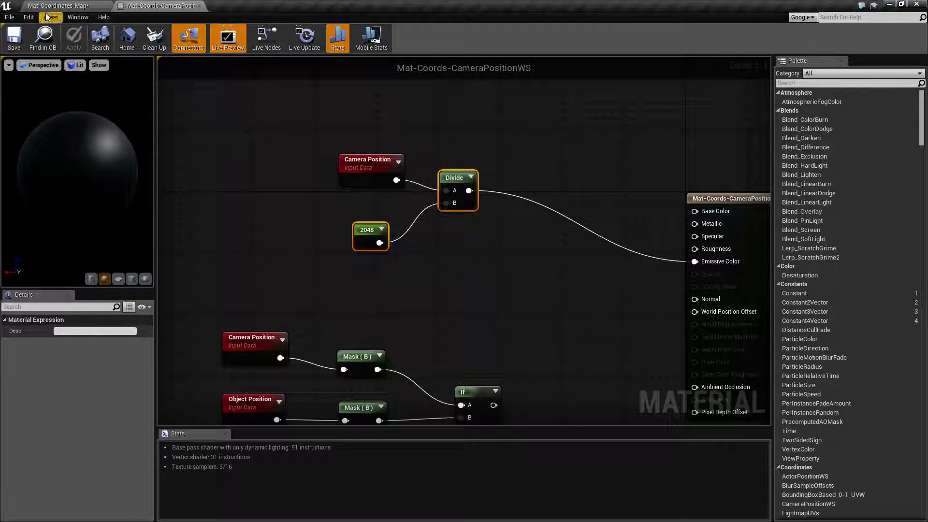
Return to the level and view the cube with the camera-position material while moving the camera away from it.
left_click(58, 5)
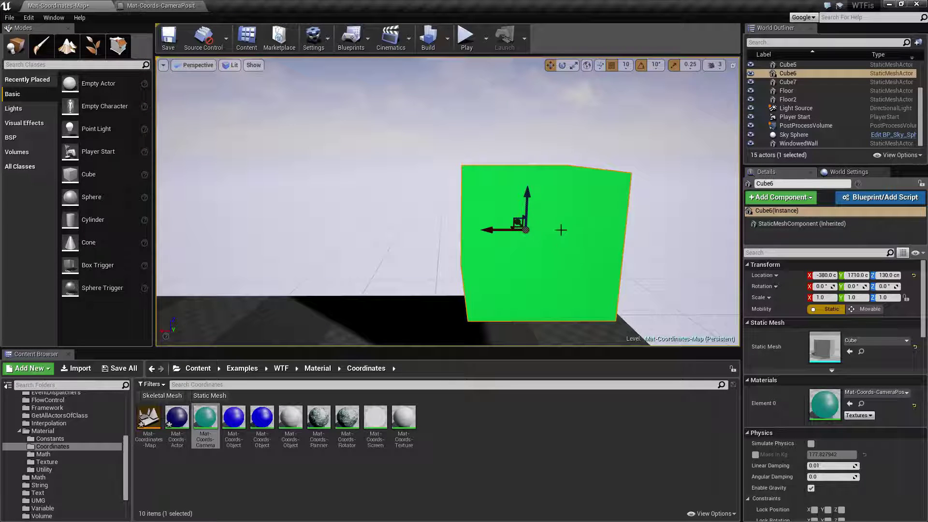
right_click_drag(571, 242, 589, 238)
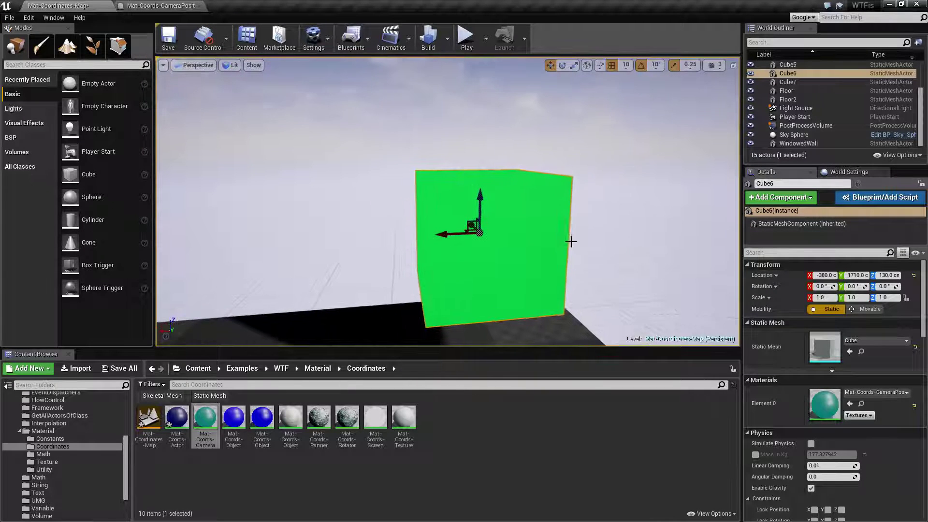
right_click_drag(564, 268, 749, 155)
key("w")
key("w")
right_click_drag(457, 241, 554, 231)
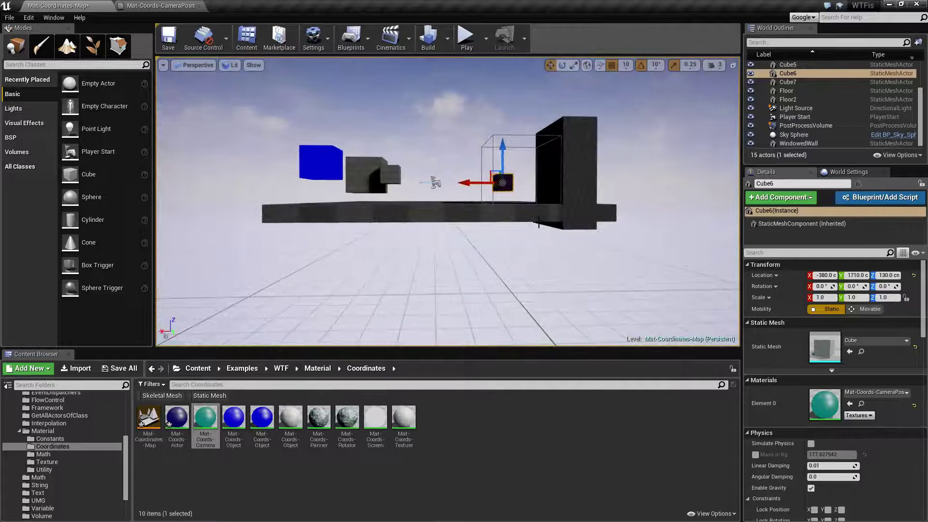
Select the tall block Cube7 and compare the material cube's colour as the camera moves sideways through the level.
key("e")
left_click(539, 239)
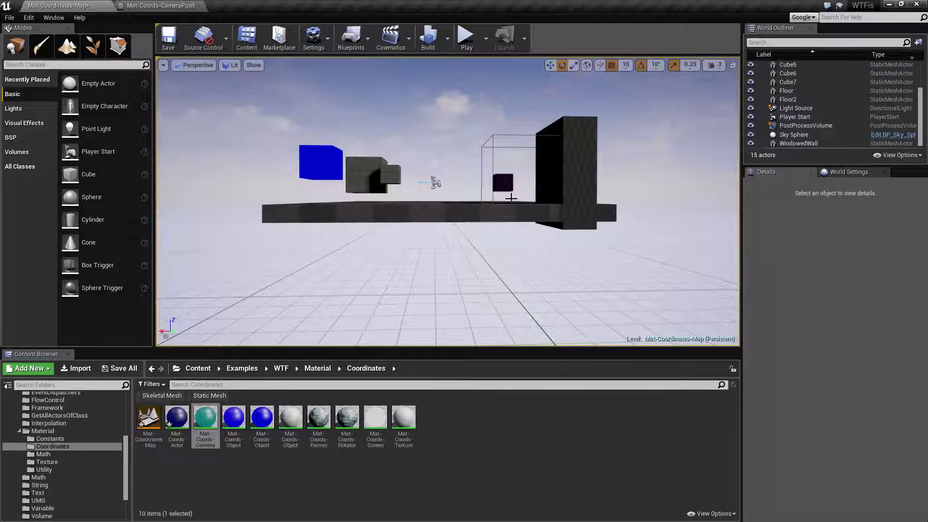
key("d")
right_click_drag(538, 239, 528, 262)
key("d")
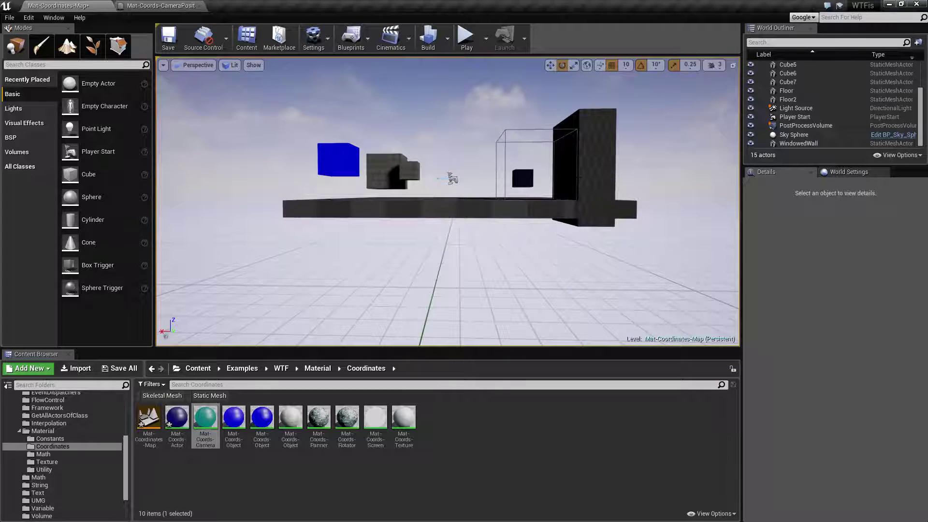
left_click(586, 195)
key("w")
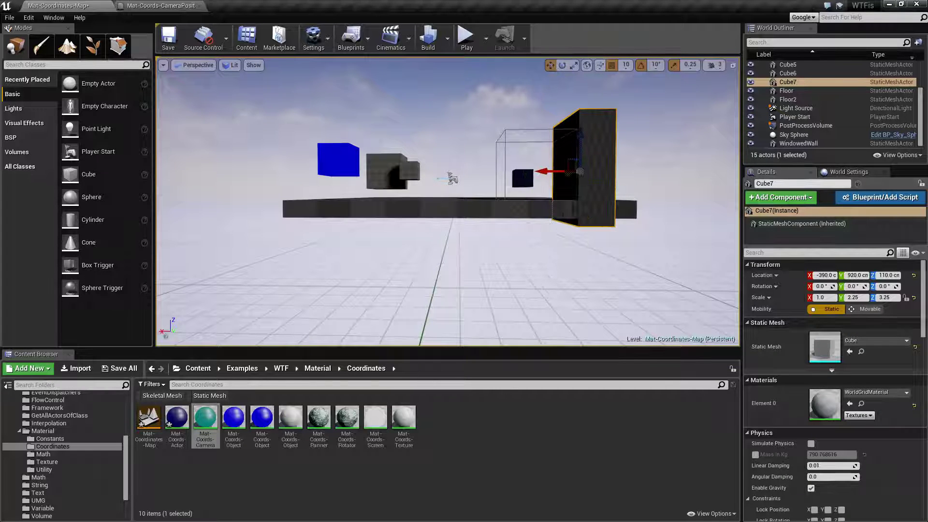
scroll(804, 343, "down", 1)
right_click_drag(555, 209, 643, 220)
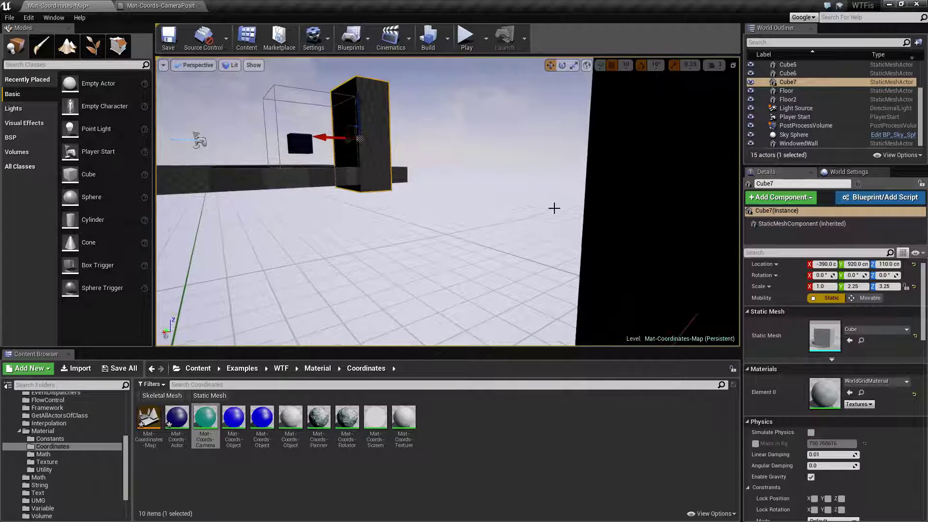
Select WindowedWall and examine the world origin at its pivot from nearby camera positions.
left_click(554, 209)
right_click_drag(554, 208, 505, 217)
key("w")
key("s")
key("w")
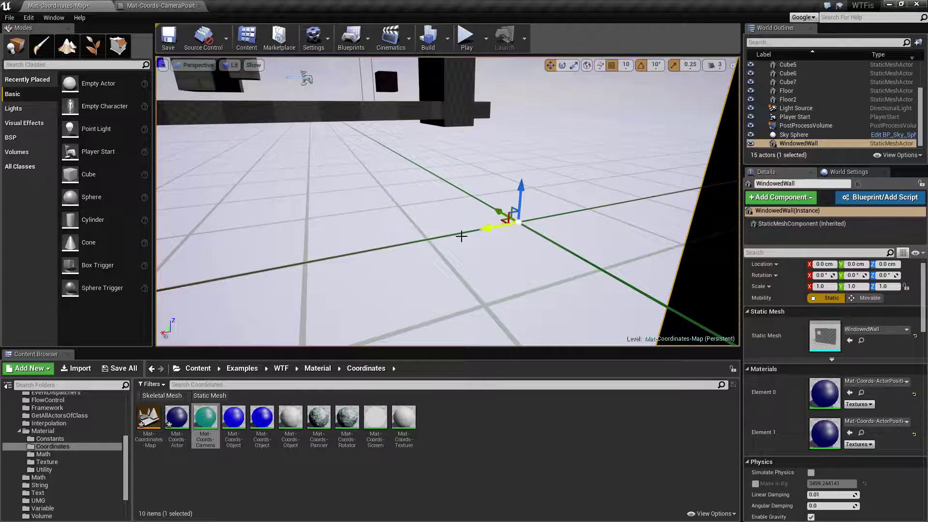
right_click_drag(556, 226, 522, 213)
key("e")
left_click_drag(457, 251, 464, 287, "alt")
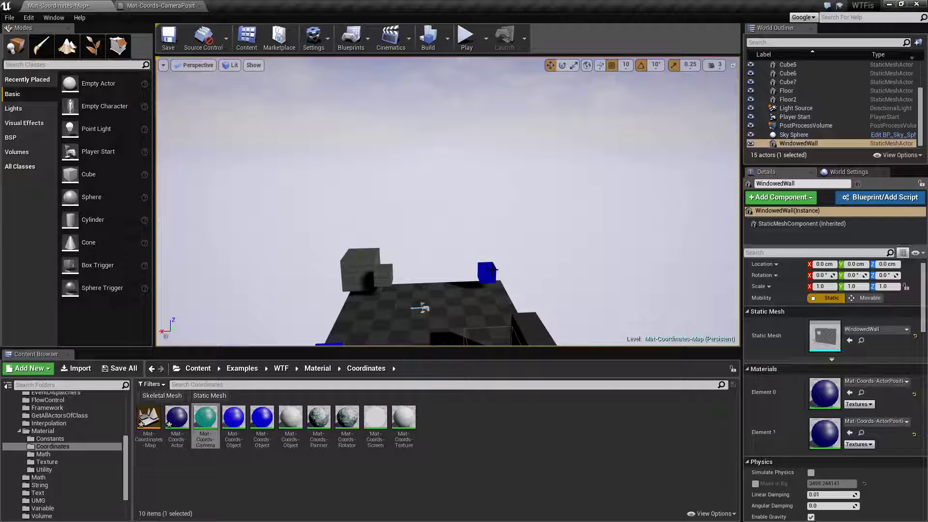
Fly over the level and back in front of the camera-position cube to examine its colour from different camera locations.
left_click_drag(492, 269, 488, 232, "alt")
right_click_drag(488, 232, 482, 232)
left_click_drag(471, 228, 449, 227, "alt")
right_click_drag(448, 226, 480, 222)
key("w")
right_click_drag(396, 221, 412, 221)
right_click_drag(494, 228, 481, 228)
left_click_drag(502, 183, 462, 216, "alt")
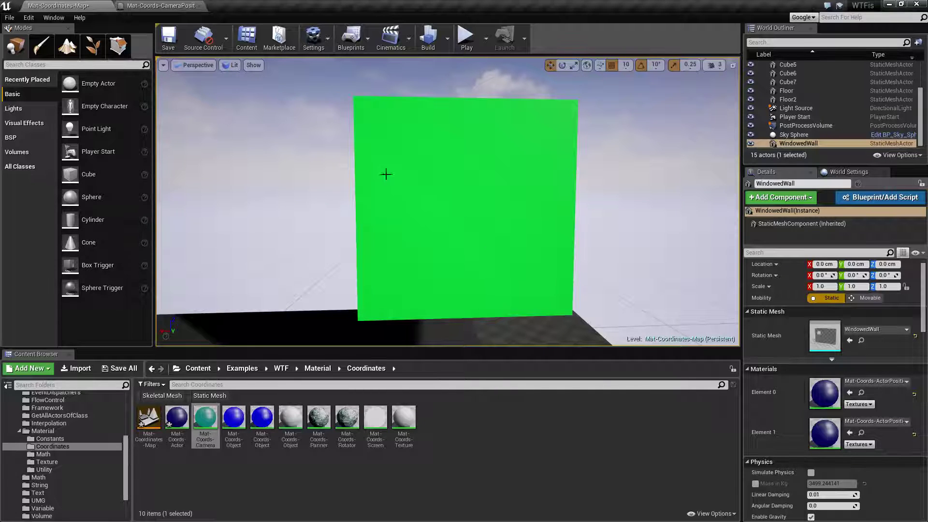
In Mat-Coords-CameraPositionWS, connect the If node's output to Emissive Color and apply the material change.
left_click(161, 5)
right_click_drag(442, 245, 371, 145)
left_click_drag(423, 303, 630, 164)
right_click_drag(385, 229, 512, 206)
left_click(75, 46)
In the level, raise and lower the camera in front of the cube to compare its colour above and below its centre.
left_click(58, 5)
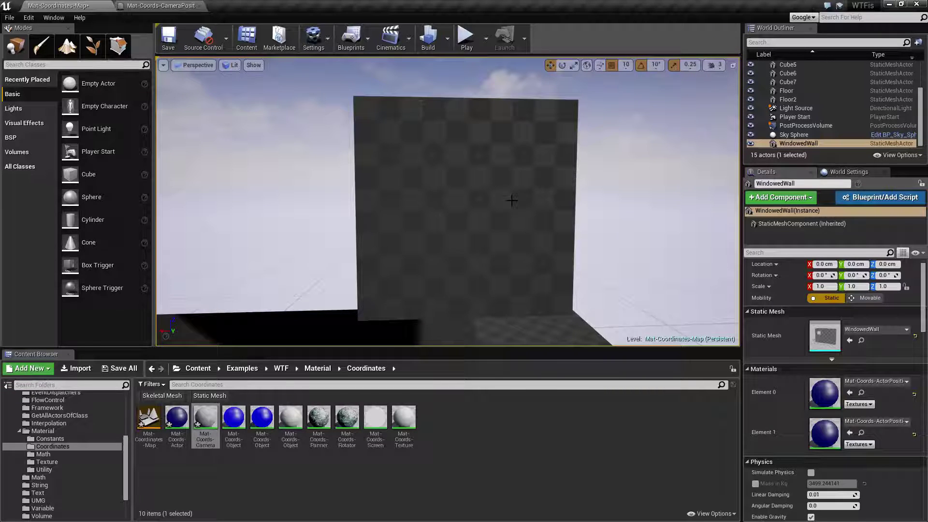
middle_click_drag(512, 200, 511, 181)
right_click_drag(537, 252, 520, 251)
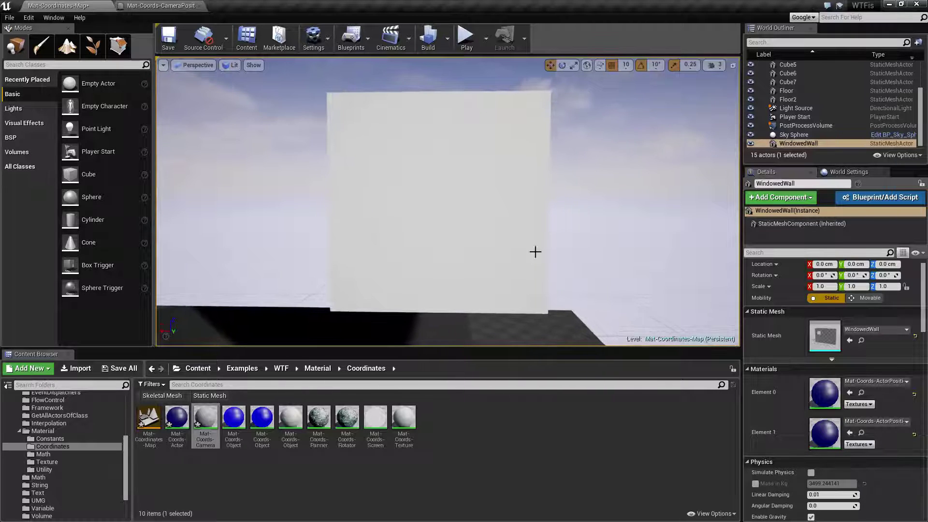
mouse_move(569, 243)
middle_mouse_down()
mouse_move(598, 236)
mouse_move(588, 238)
mouse_move(570, 298)
mouse_move(570, 256)
middle_mouse_up()
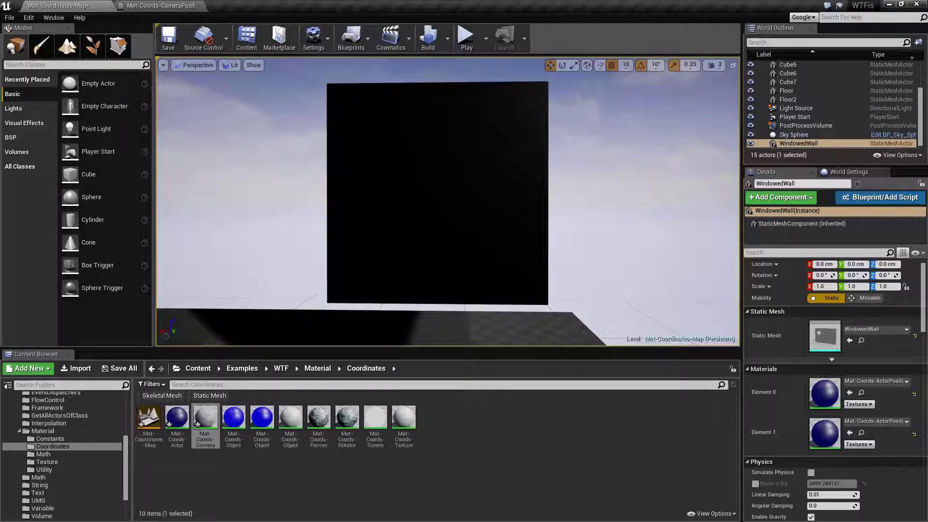
middle_click_drag(569, 242, 569, 198)
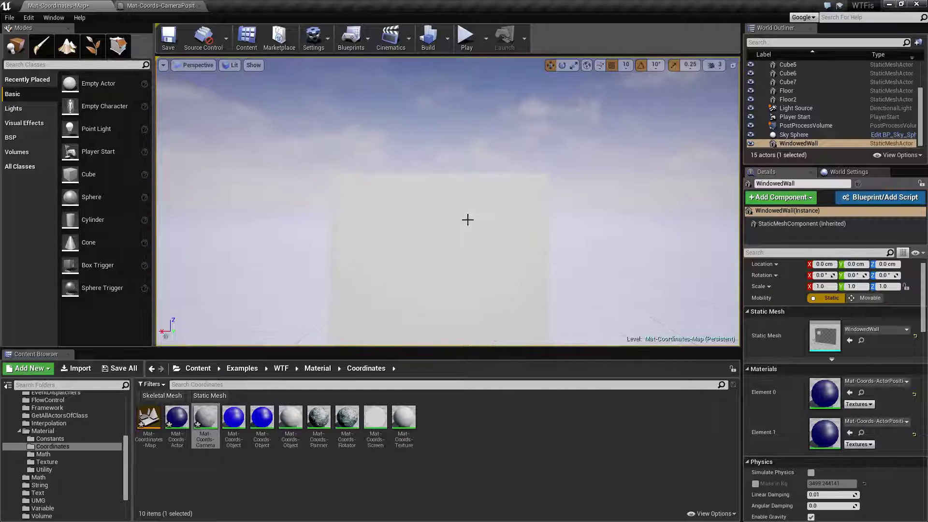
In the material graph, inspect the Camera Position node, its Mask (B) settings and the Object Position node.
left_click(170, 6)
right_click_drag(279, 347, 299, 266)
right_click_drag(310, 197, 305, 218)
left_click_drag(267, 117, 335, 162)
left_click_drag(395, 188, 471, 191)
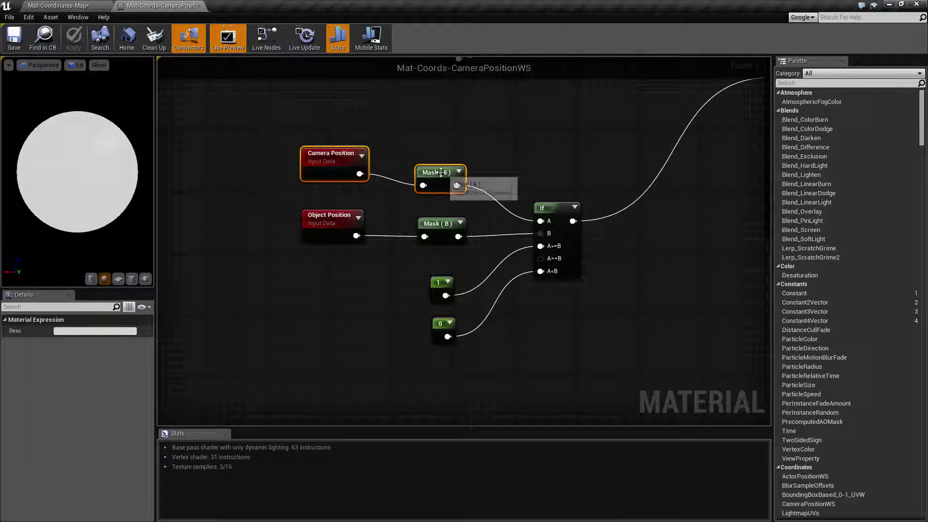
left_click(438, 172)
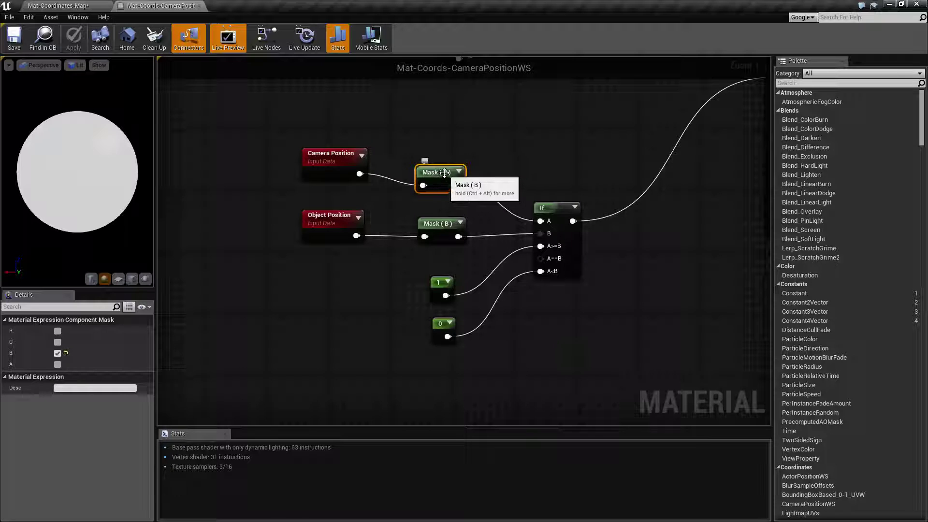
left_click_drag(265, 205, 373, 250)
Select Cube6 in the level and show its move gizmo to reveal the object's position.
left_click(94, 5)
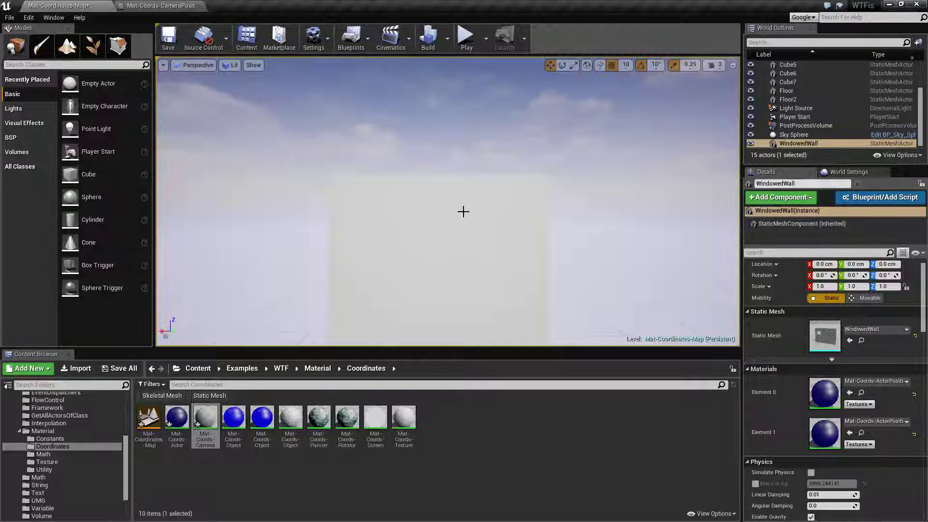
left_click(452, 224)
key("q")
key("w")
In the material graph, inspect the Object Position's Mask (B) node and the 1 and 0 constants feeding the If node.
left_click(159, 6)
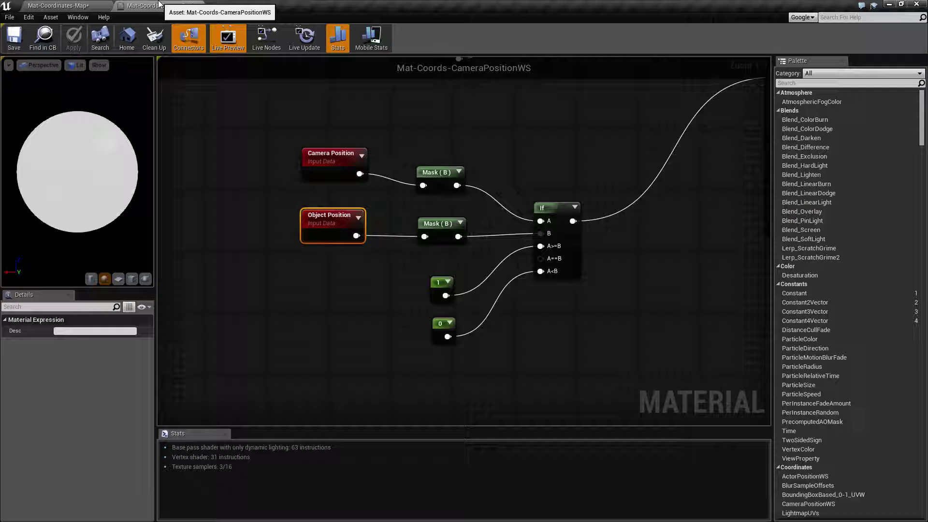
left_click_drag(405, 207, 469, 257)
right_click(468, 256)
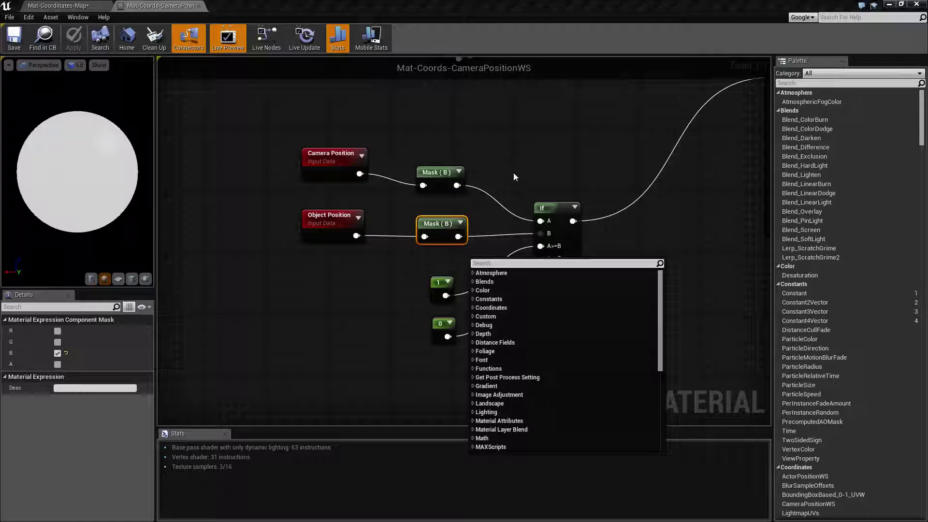
left_click(441, 263)
right_click_drag(441, 263, 380, 232)
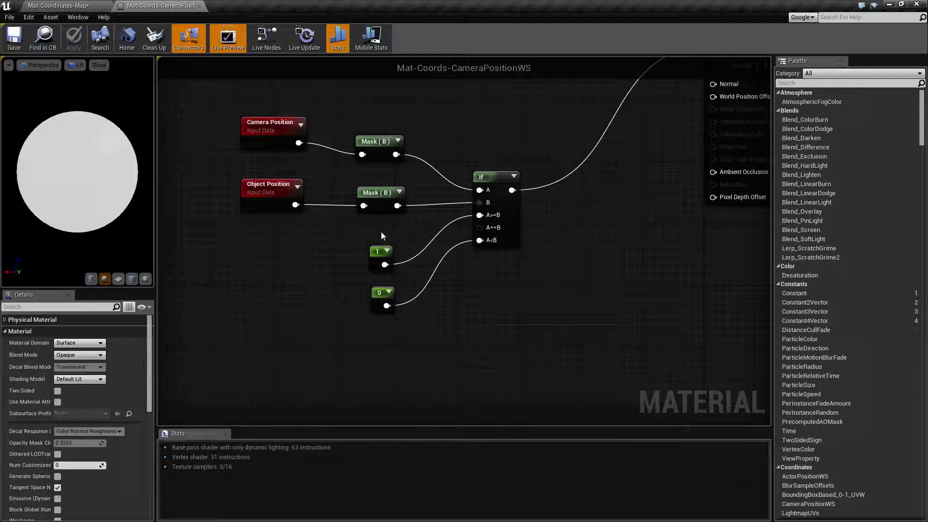
mouse_move(351, 235)
left_mouse_down()
mouse_move(405, 273)
mouse_move(403, 319)
left_mouse_up()
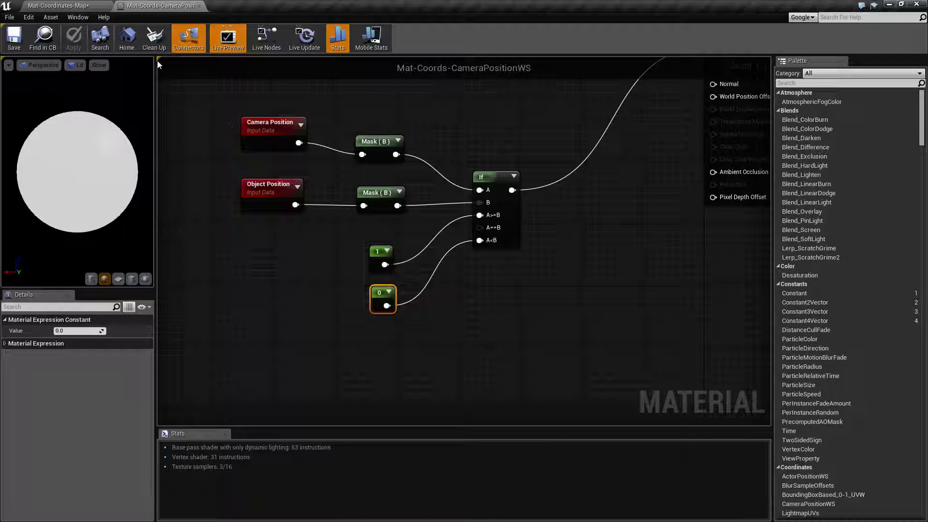
View Cube6 in the level from a lower camera height, and review the material's Camera Position and Object Position nodes.
left_click(79, 6)
middle_click_drag(448, 201, 447, 283)
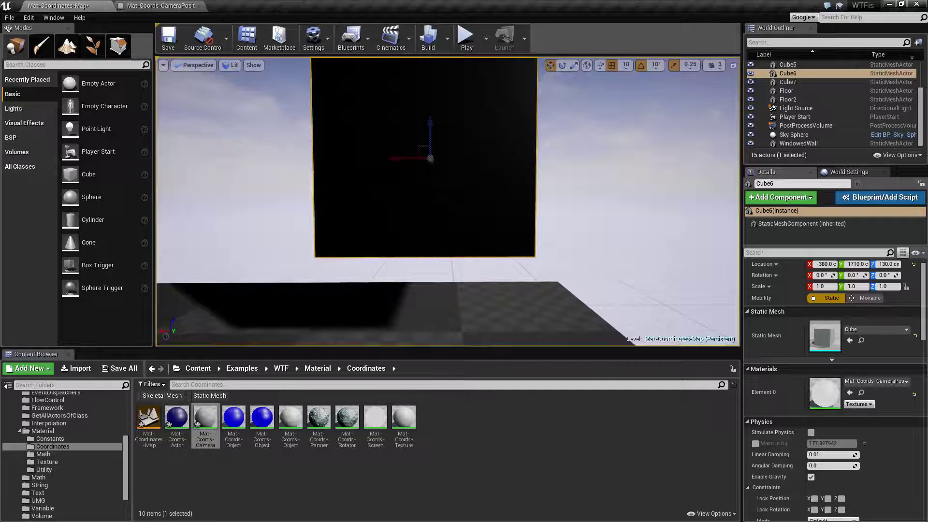
left_click(161, 5)
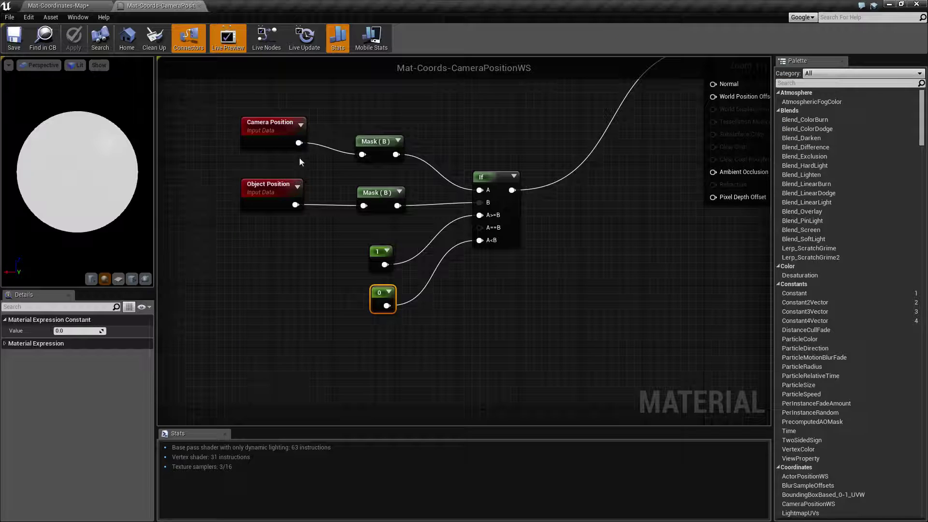
left_click_drag(205, 104, 309, 225)
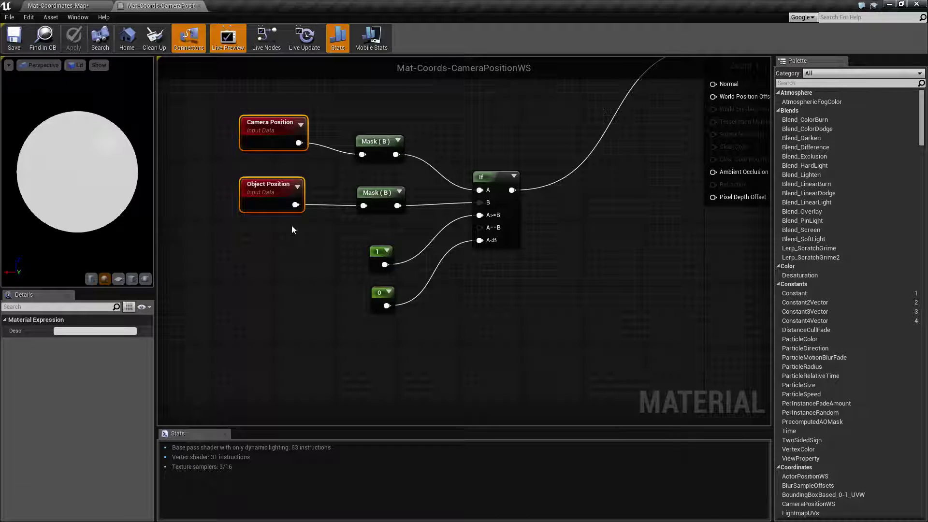
right_click_drag(225, 144, 285, 193)
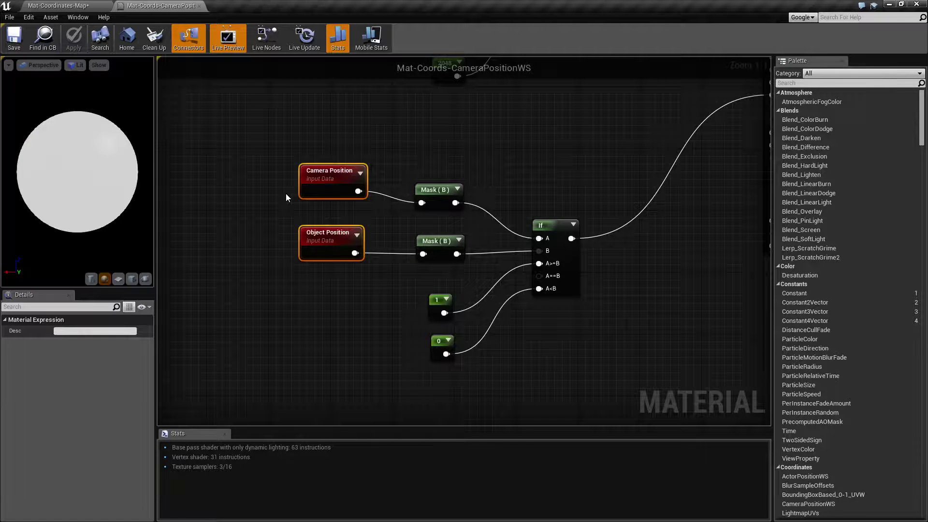
left_click_drag(273, 145, 349, 207)
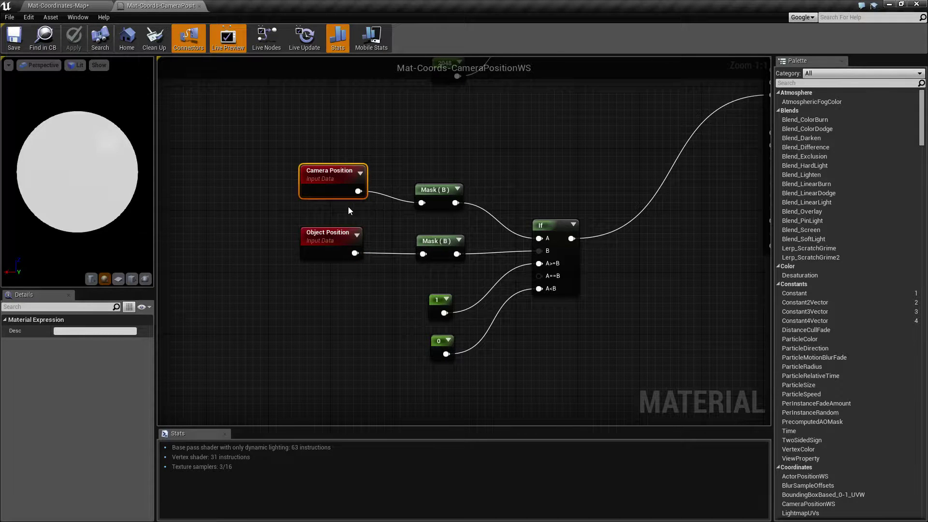